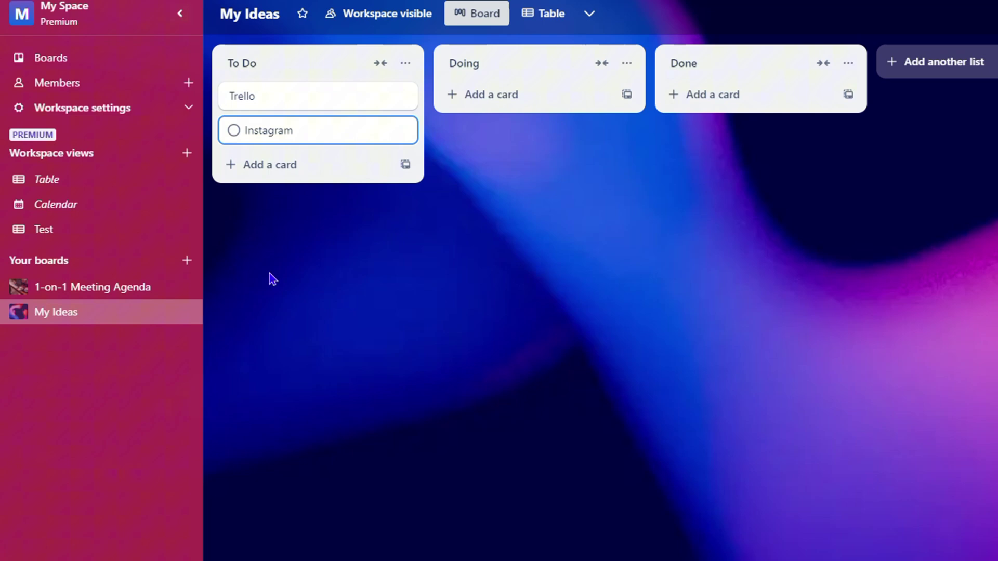
Add a 'Facebook' card to To Do, after the Trello and Instagram cards.
left_click(269, 173)
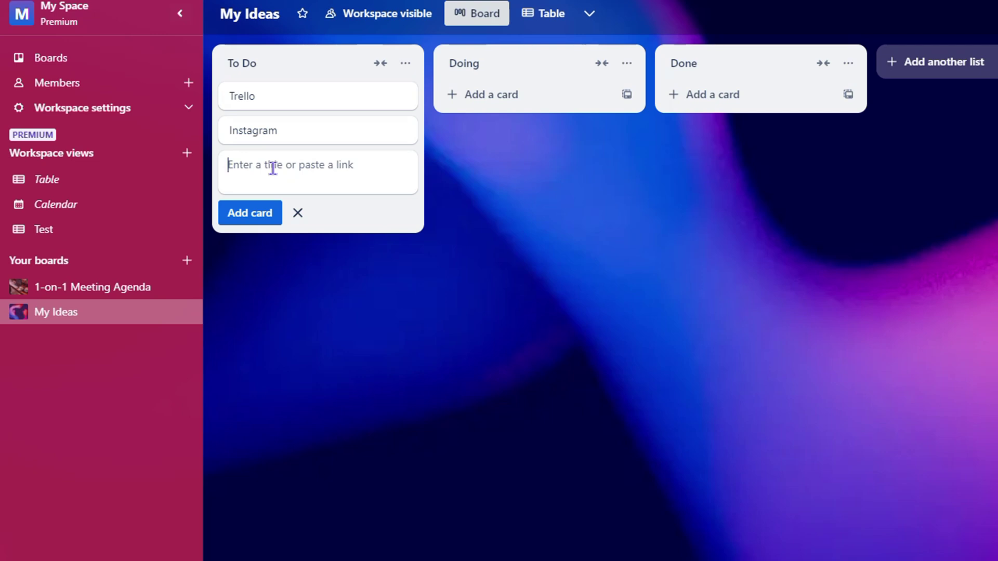
type("Faceboo")
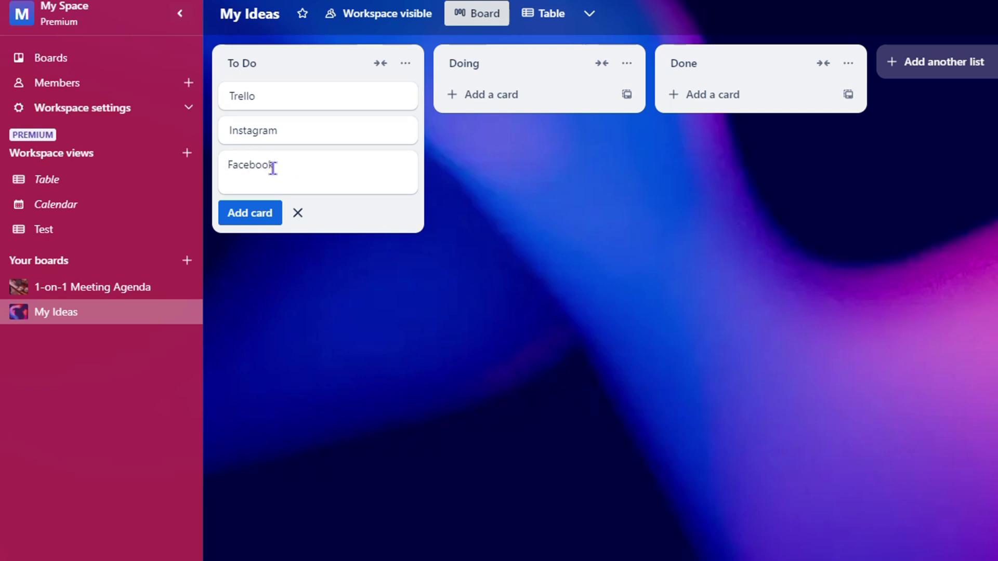
type("k")
key("Return")
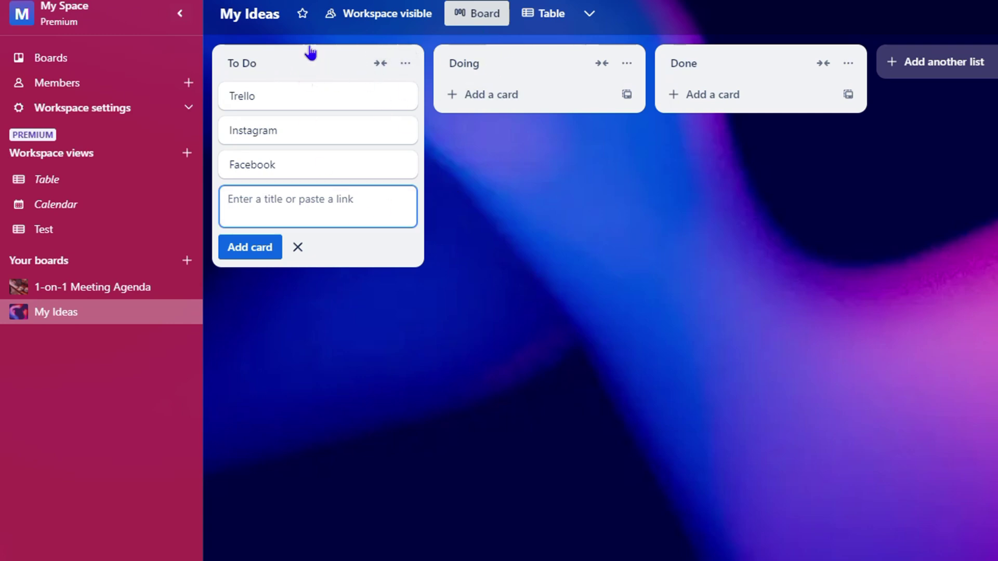
Collapse the To Do list into a narrow bar, then expand it back.
left_click(381, 67)
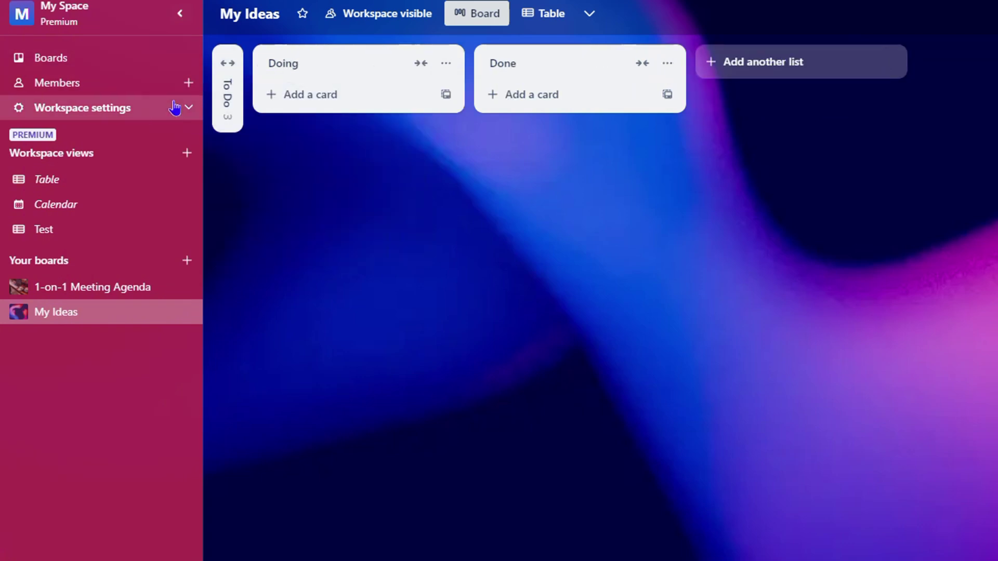
left_click(227, 65)
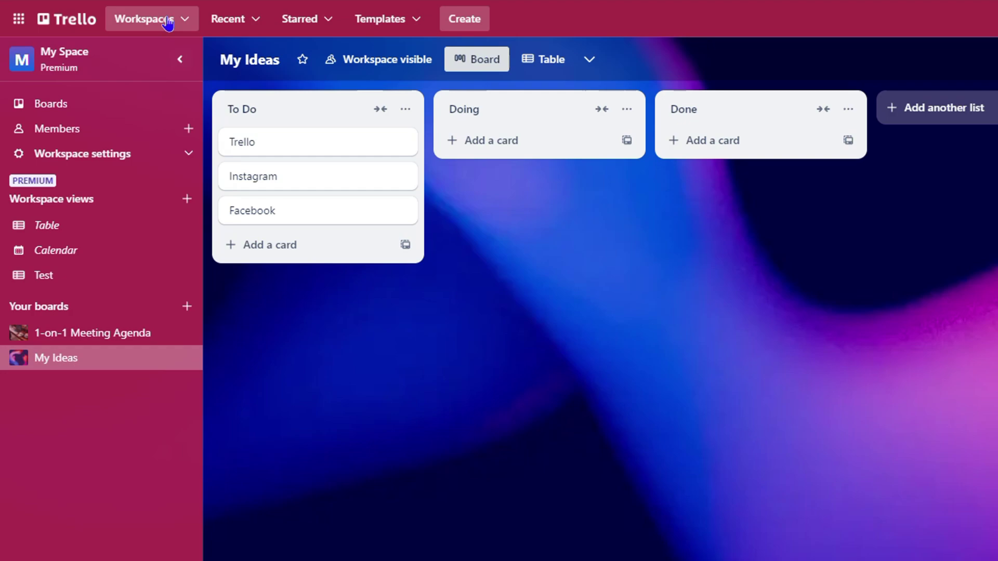
Open the 1-on-1 Meeting Agenda board from the workspace Boards overview.
left_click(50, 103)
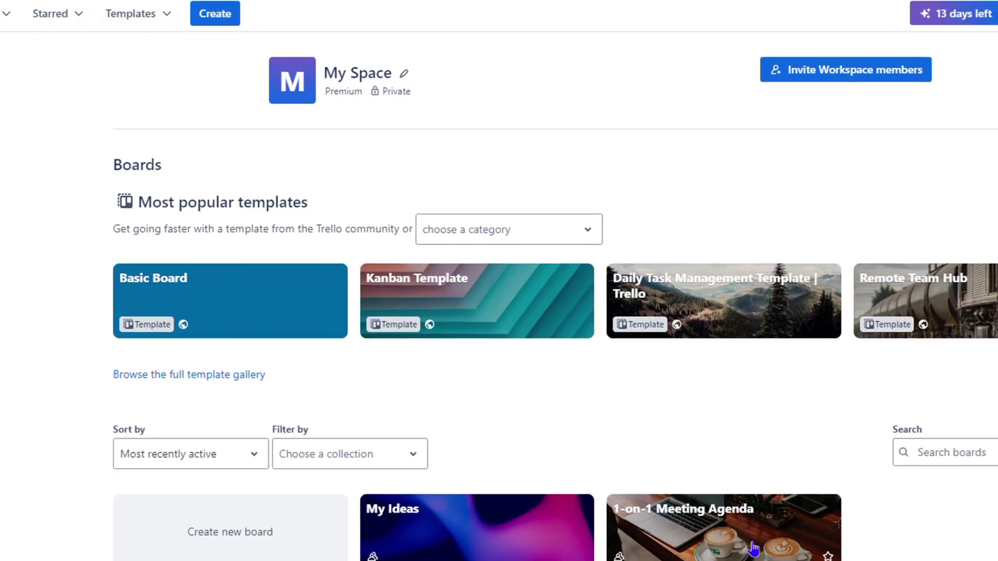
left_click(753, 550)
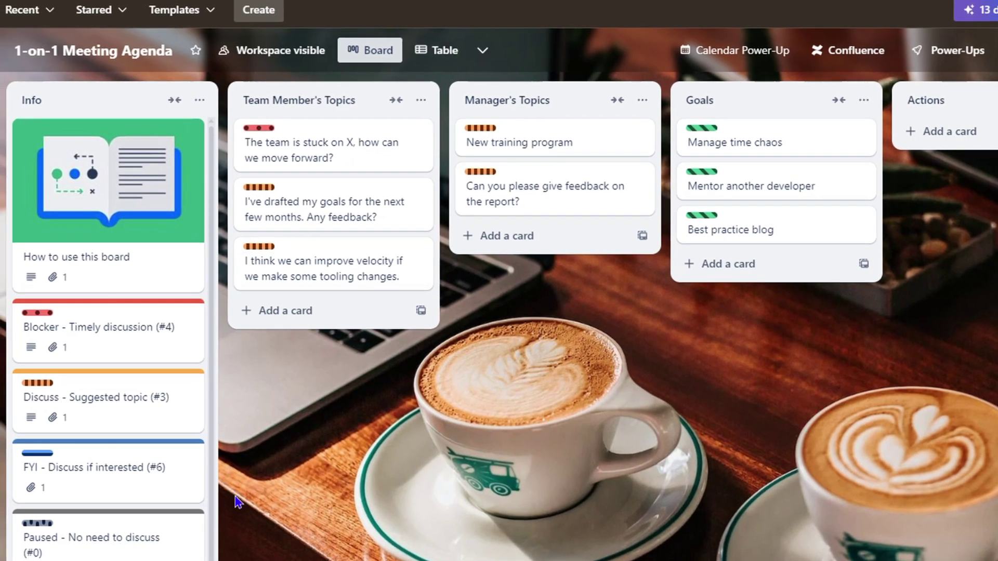
left_click(617, 100)
left_click(658, 101)
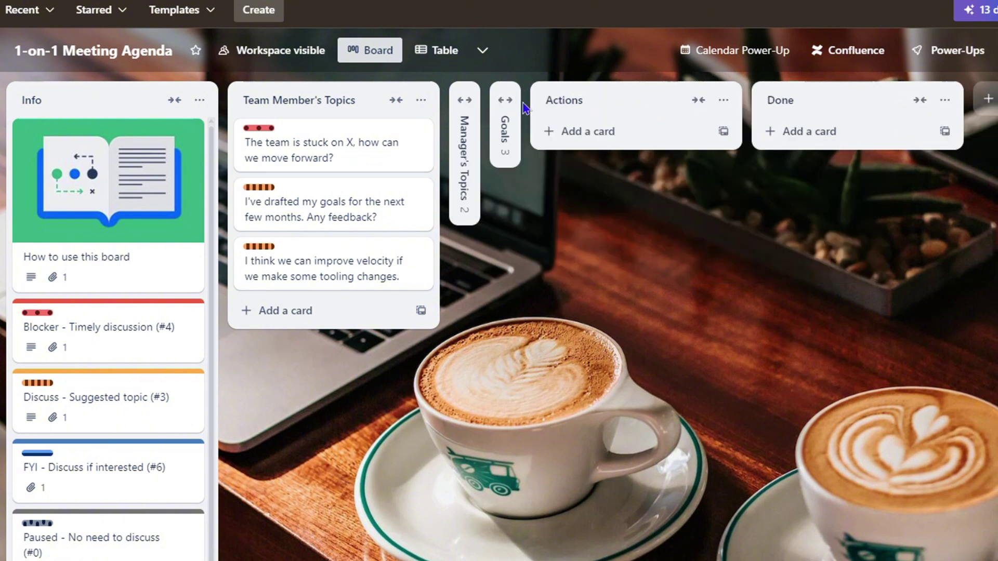
left_click(506, 129)
left_click(465, 125)
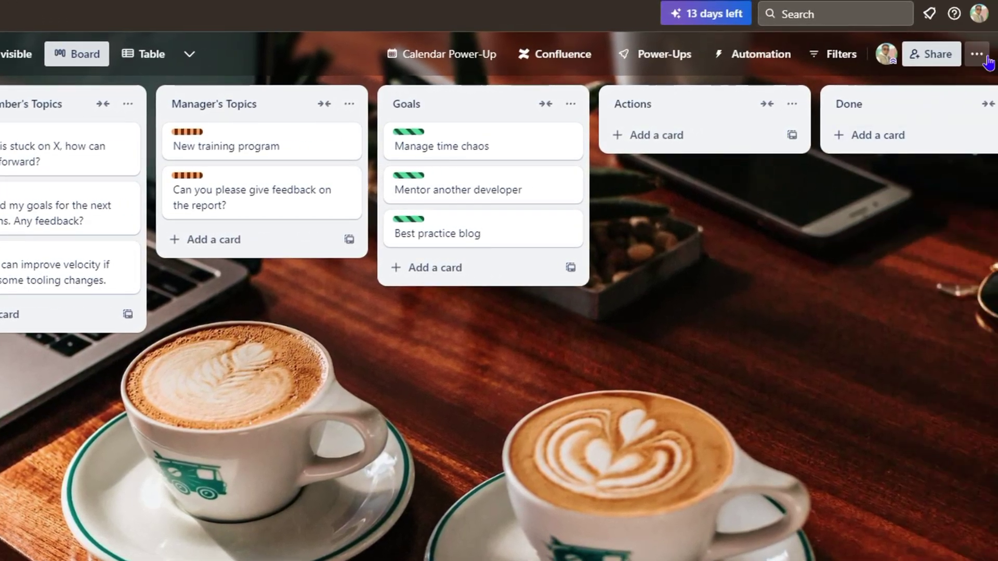
Collapse all six lists using the board menu's Collapse all lists option.
left_click(977, 54)
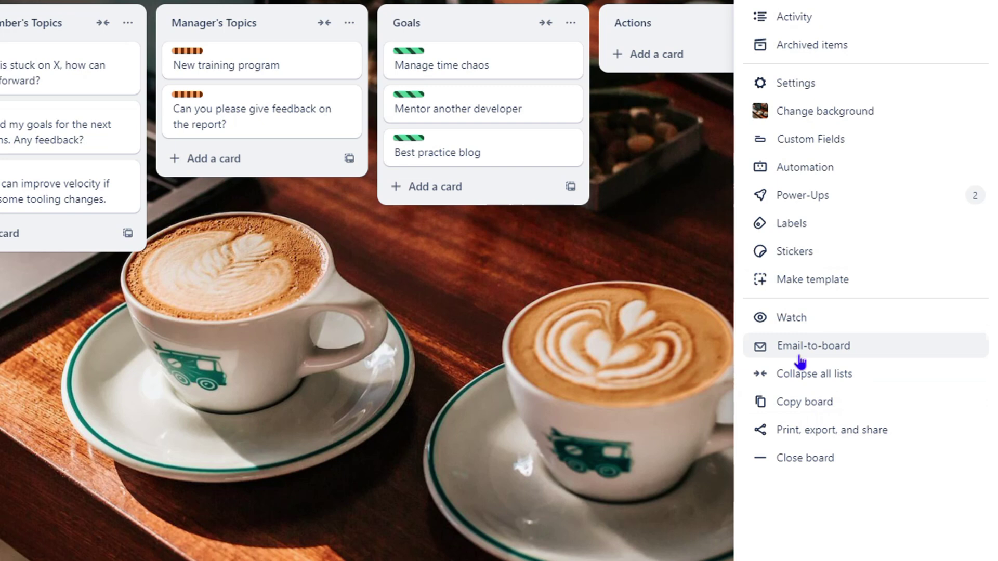
left_click(814, 374)
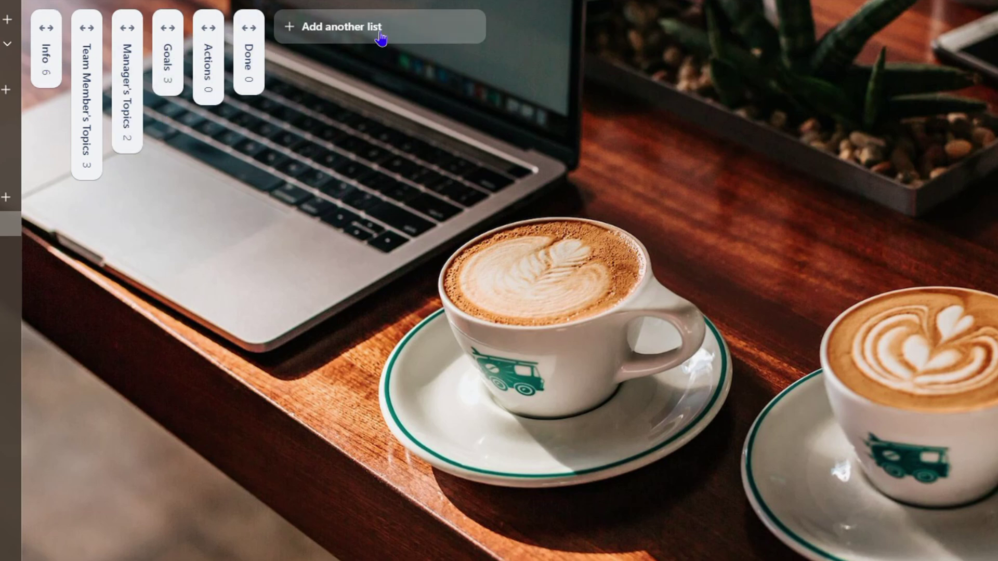
Expand and re-collapse the Info and Team Member's Topics lists individually.
left_click(45, 48)
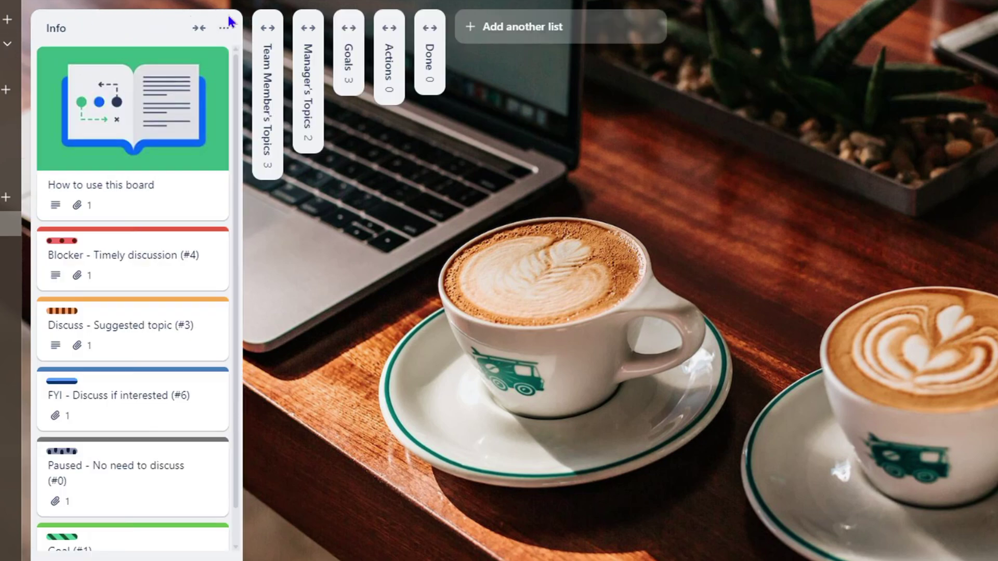
left_click(200, 30)
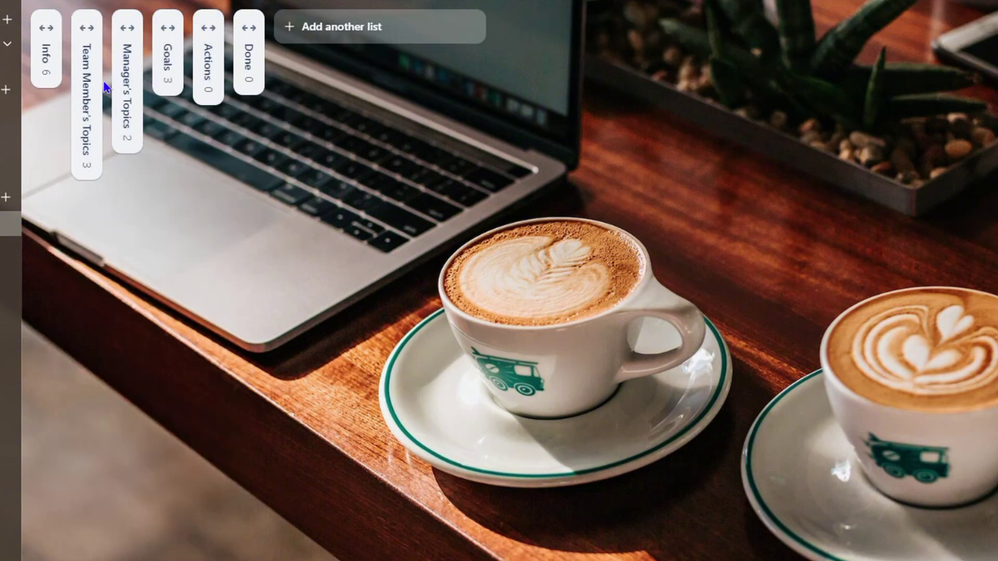
left_click(87, 28)
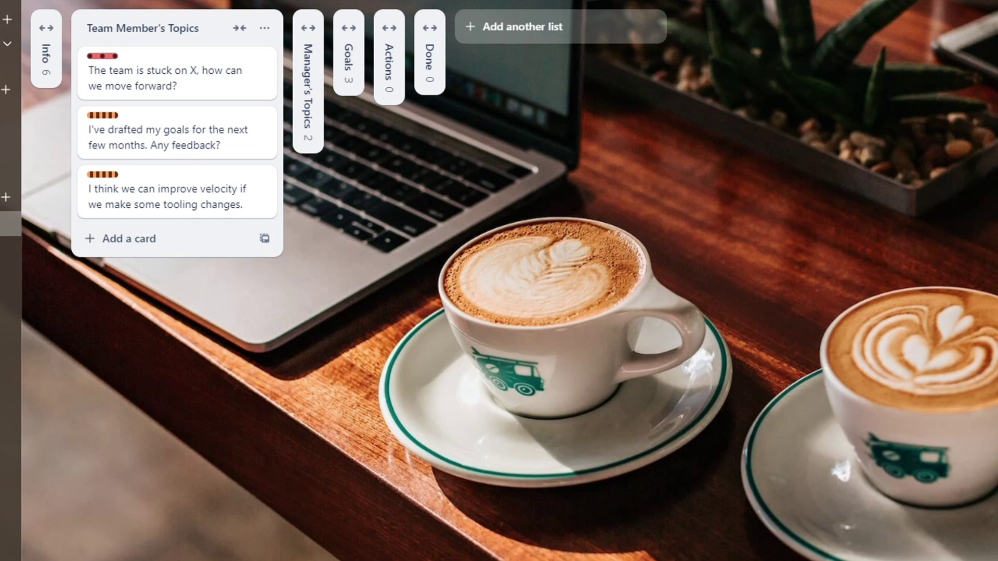
left_click(238, 28)
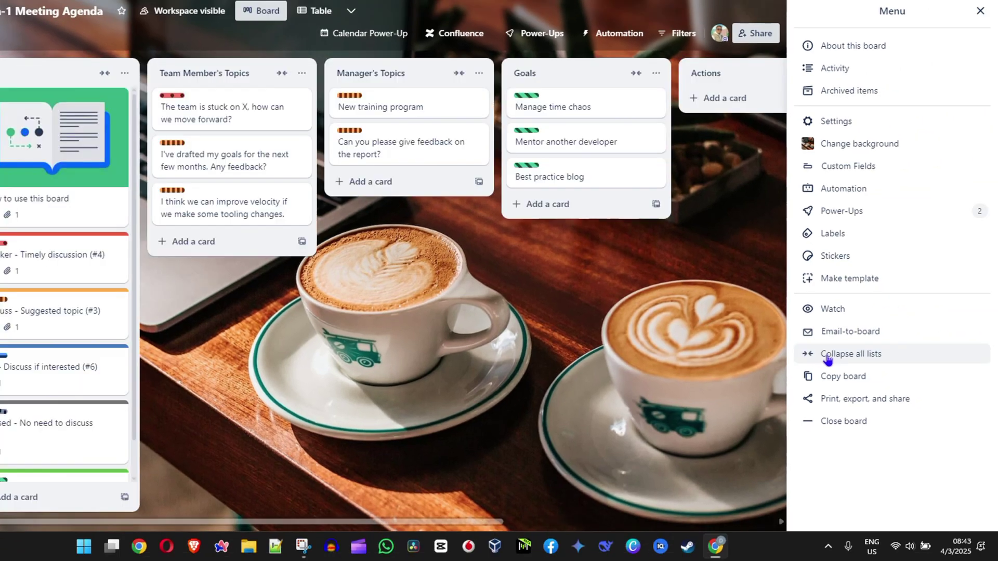
Toggle all lists collapsed and expanded repeatedly, ending with every list expanded.
left_click(828, 355)
left_click(828, 355)
left_click(828, 355)
left_click(828, 355)
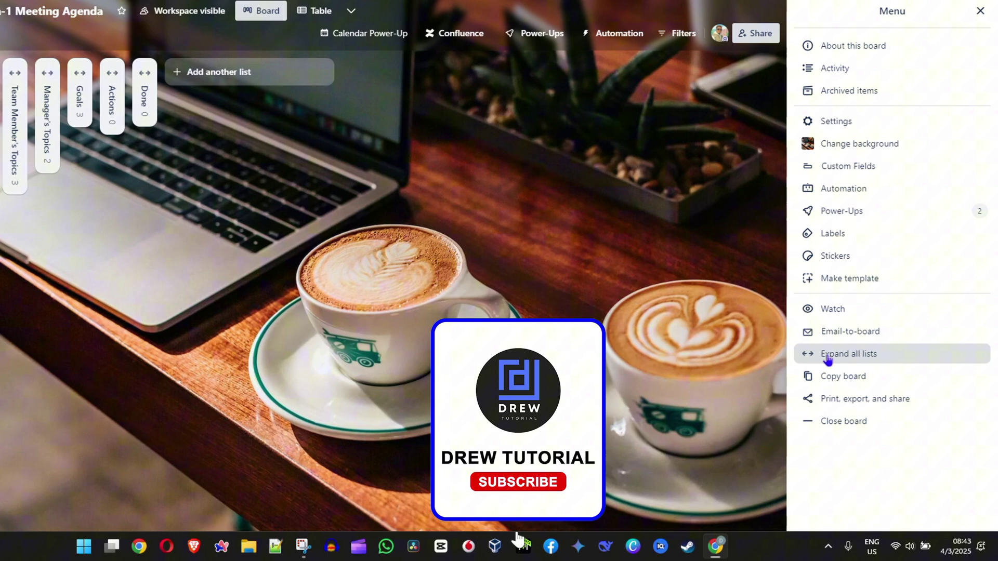
left_click(829, 355)
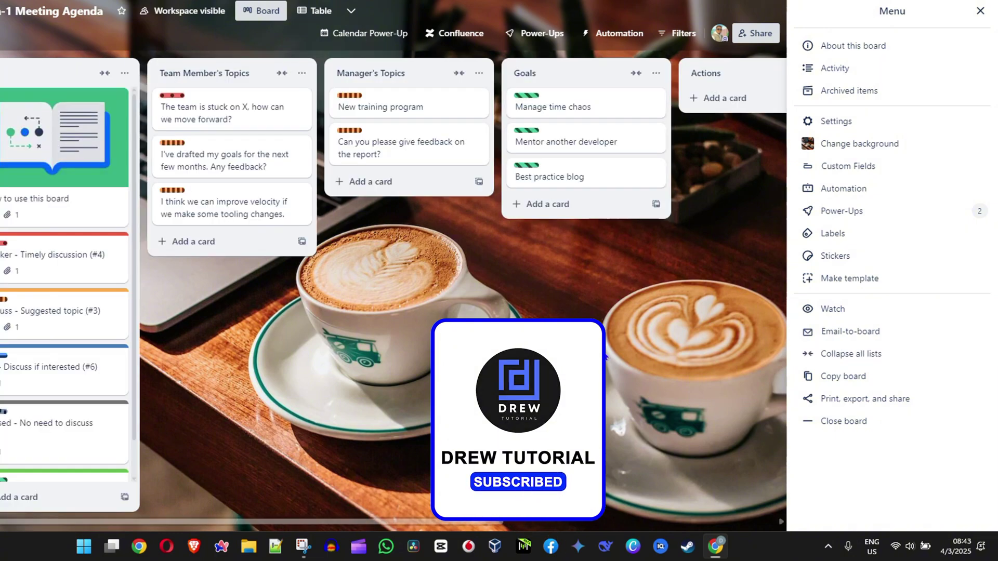